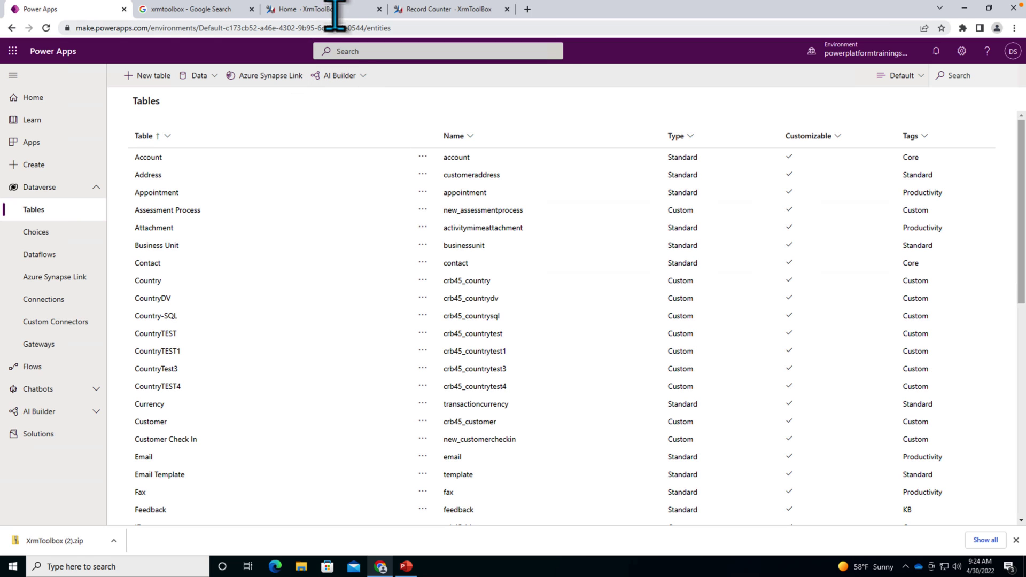
# Download XrmToolBox version 1.2022.4.55 as a zip from the XrmToolBox homepage
pyautogui.click(343, 35)
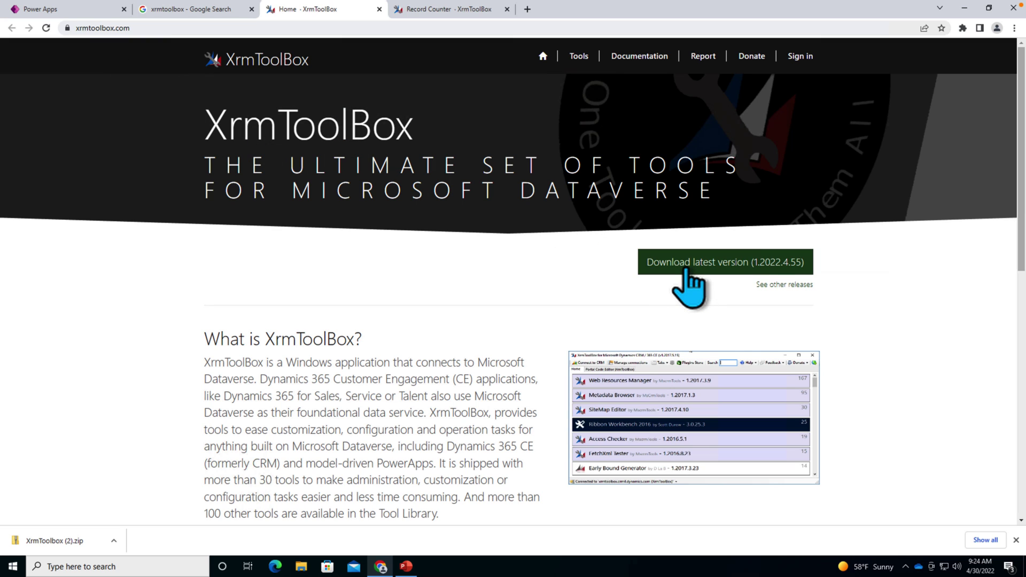
pyautogui.click(687, 270)
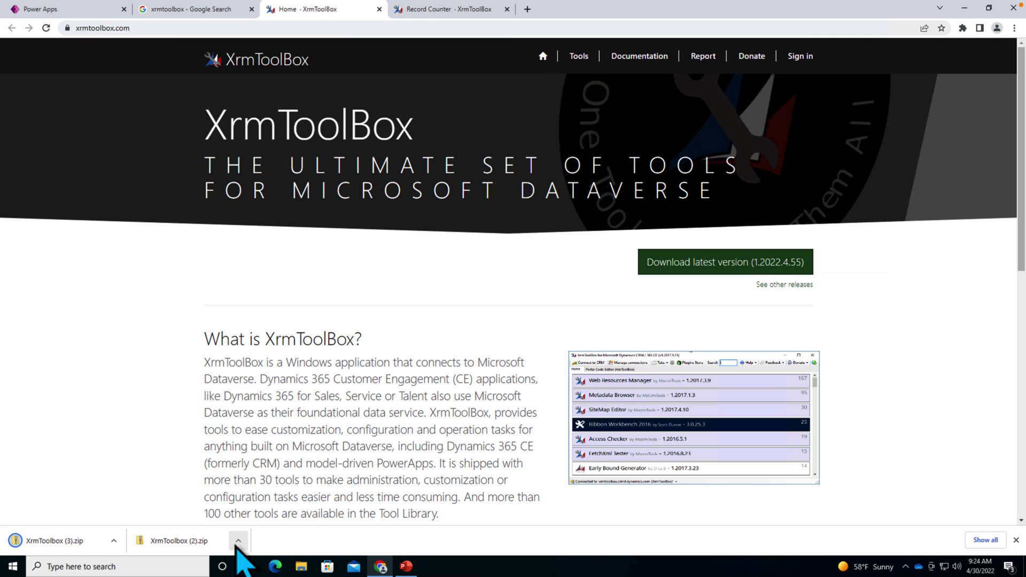
pyautogui.click(238, 543)
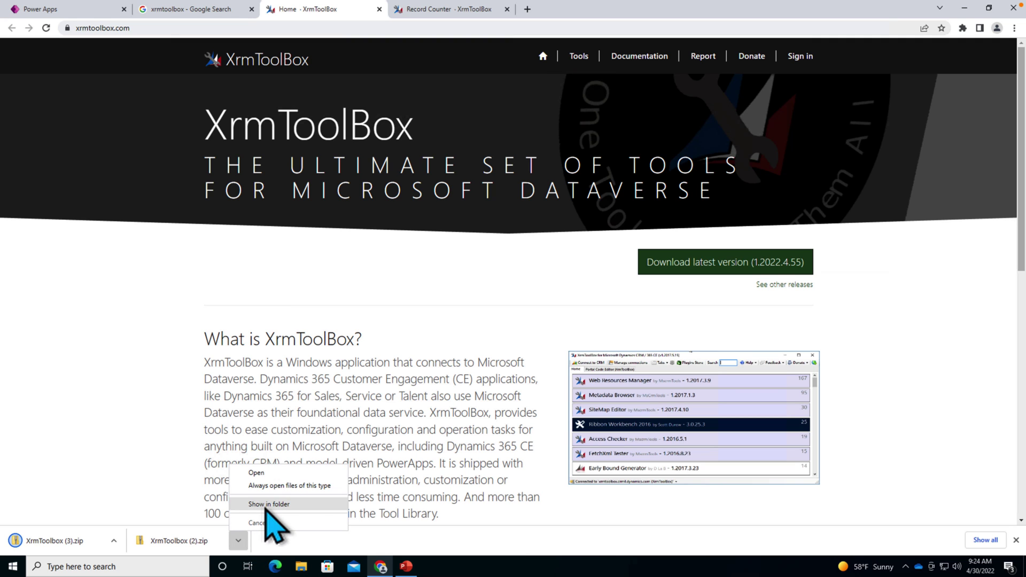
pyautogui.click(265, 508)
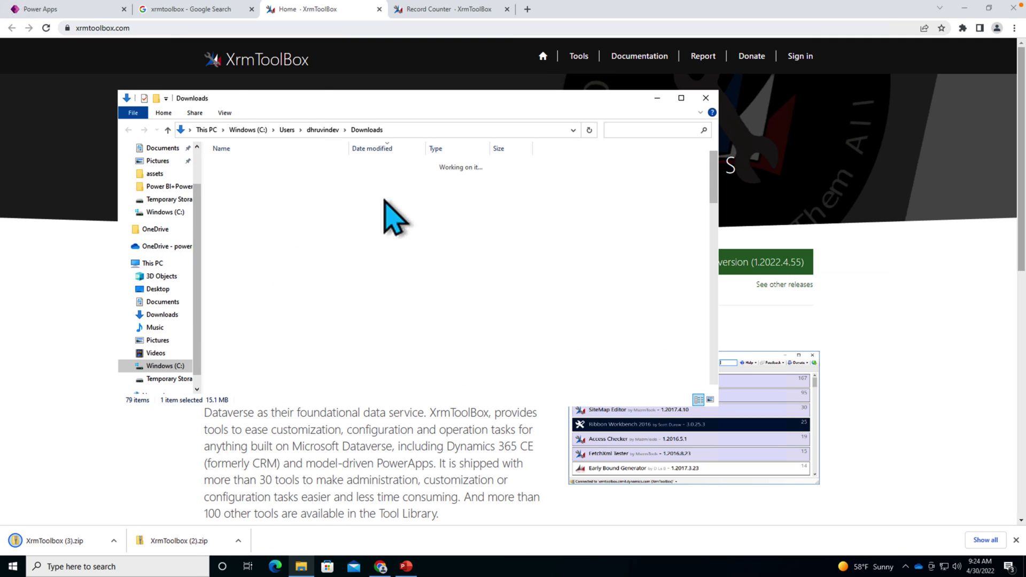
pyautogui.click(271, 200)
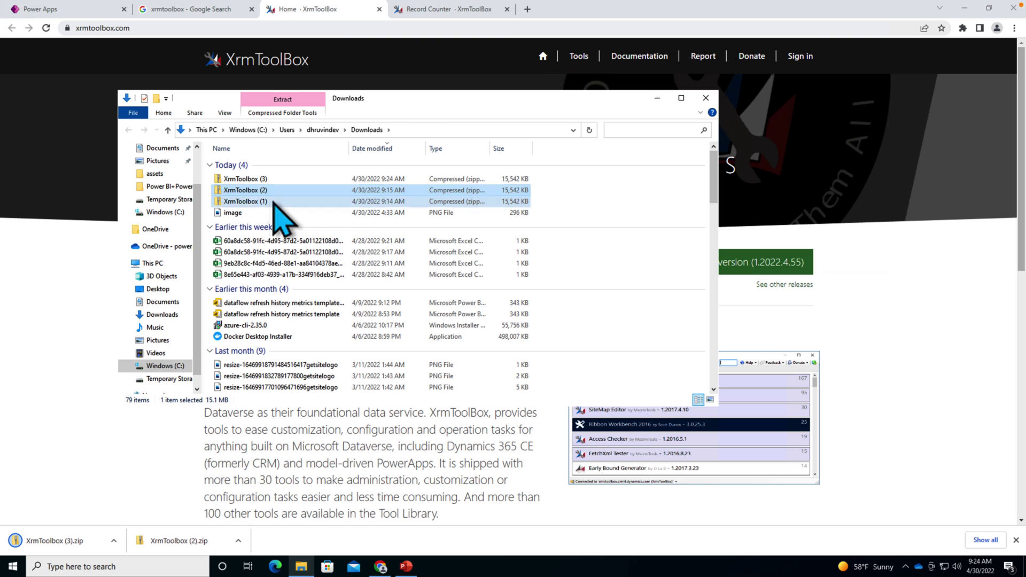
pyautogui.doubleClick(272, 202)
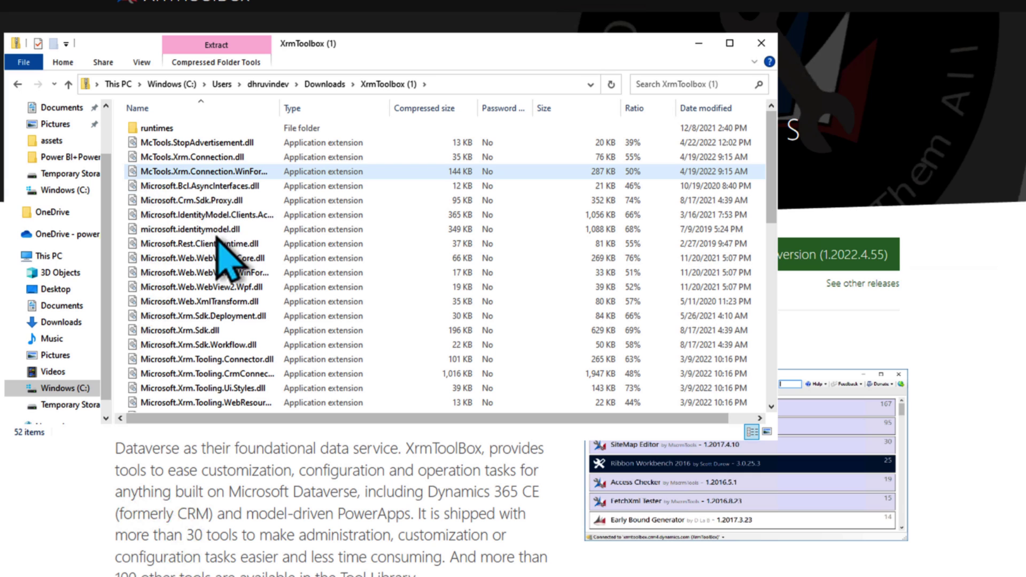
pyautogui.scroll(-1, 212, 233)
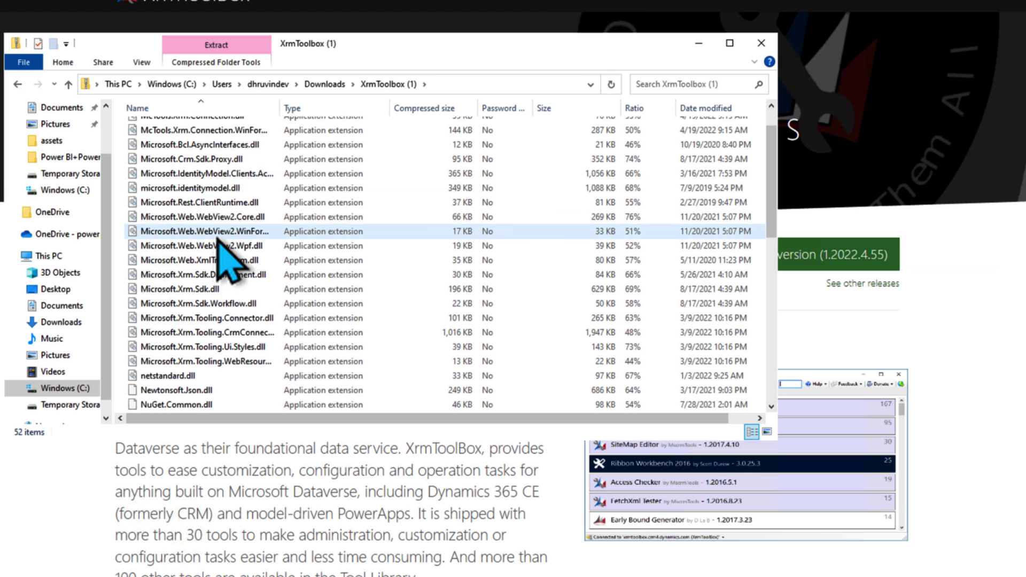
pyautogui.scroll(-8, 217, 273)
pyautogui.scroll(-2, 205, 353)
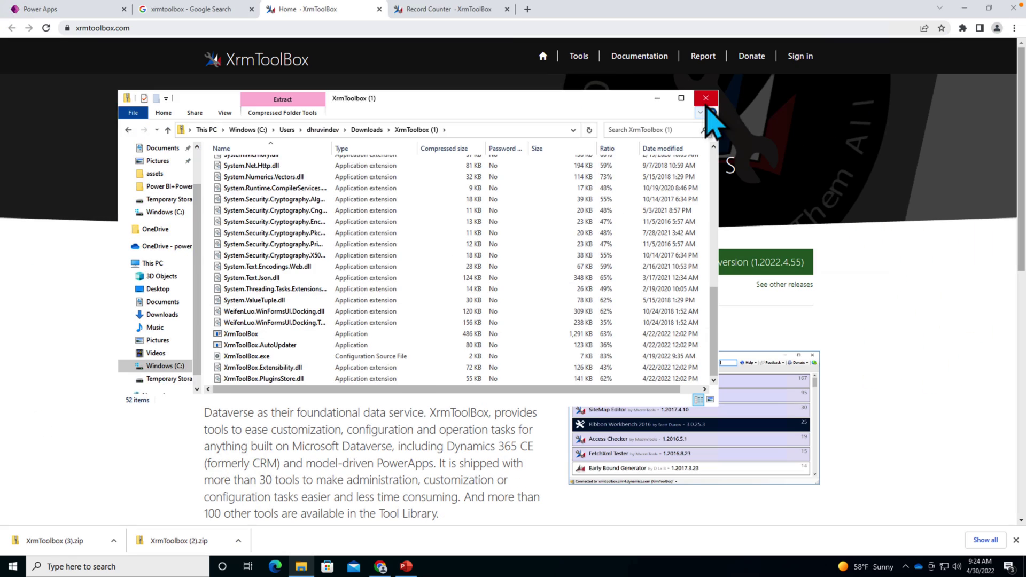
pyautogui.click(706, 99)
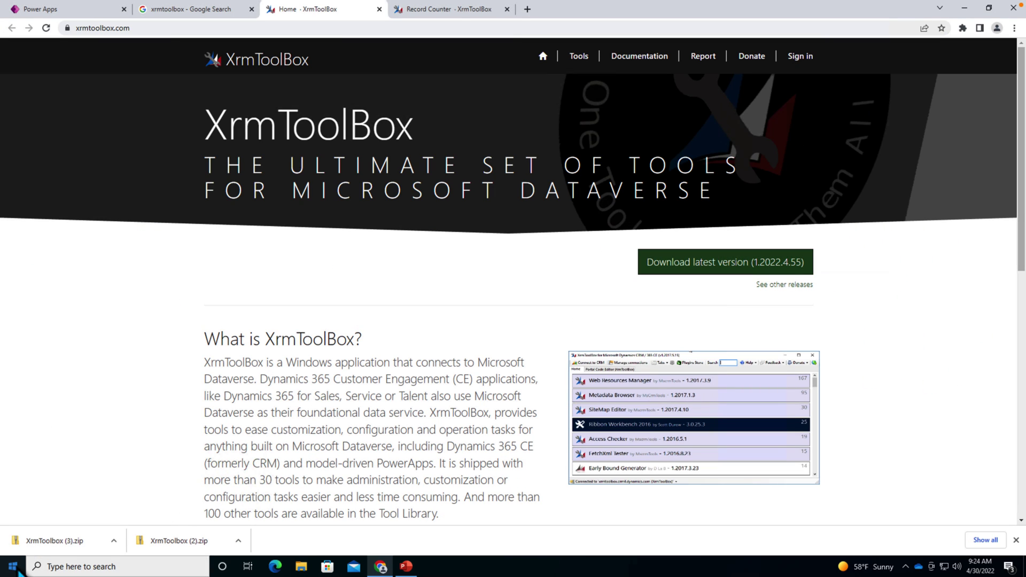
# Find the extracted XrmToolbox folder through taskbar search and launch XrmToolBox from it
pyautogui.click(13, 566)
pyautogui.write('x')
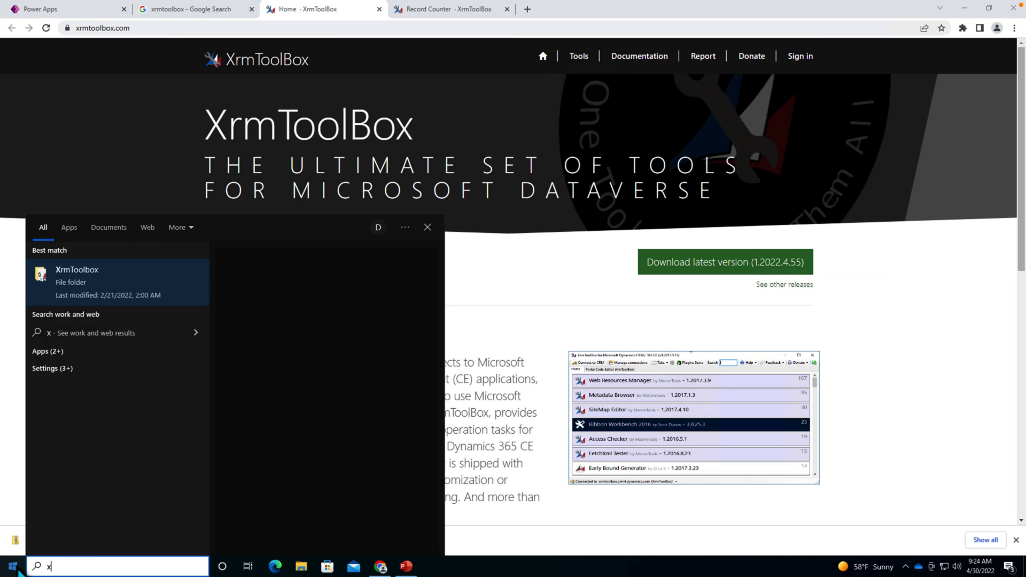
pyautogui.write('rp')
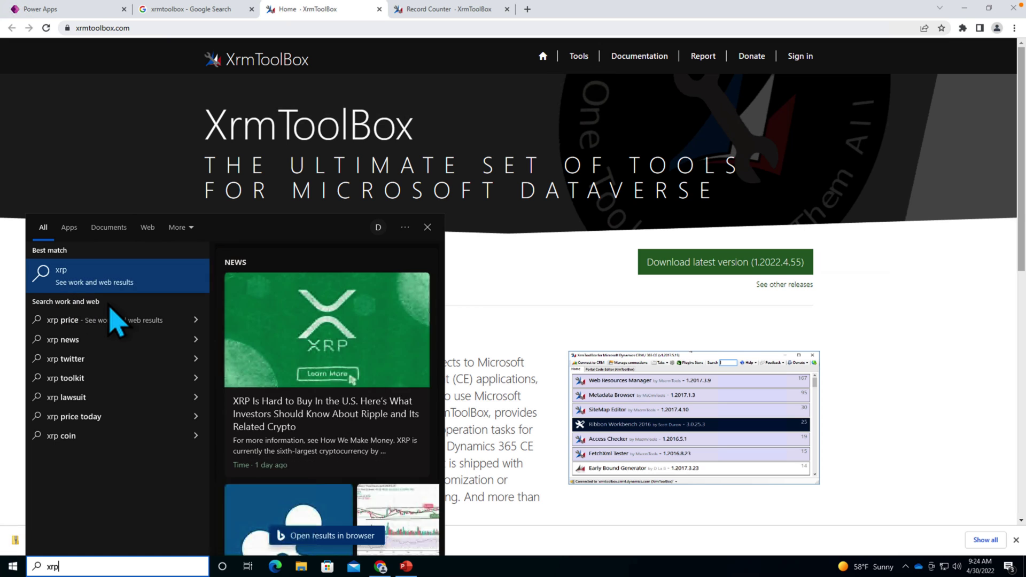
pyautogui.press('BackSpace')
pyautogui.write('mtoolbox')
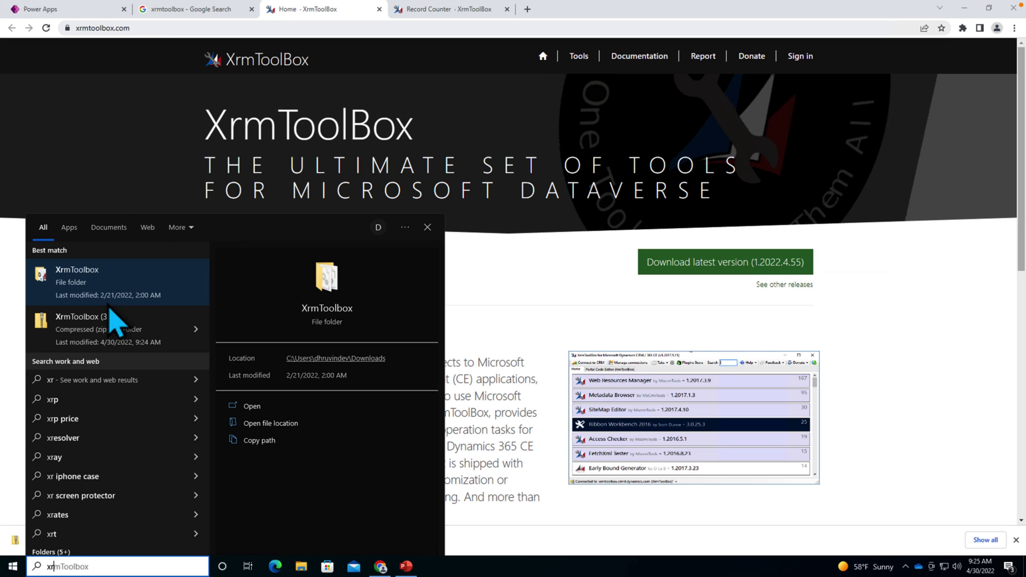
pyautogui.click(147, 280)
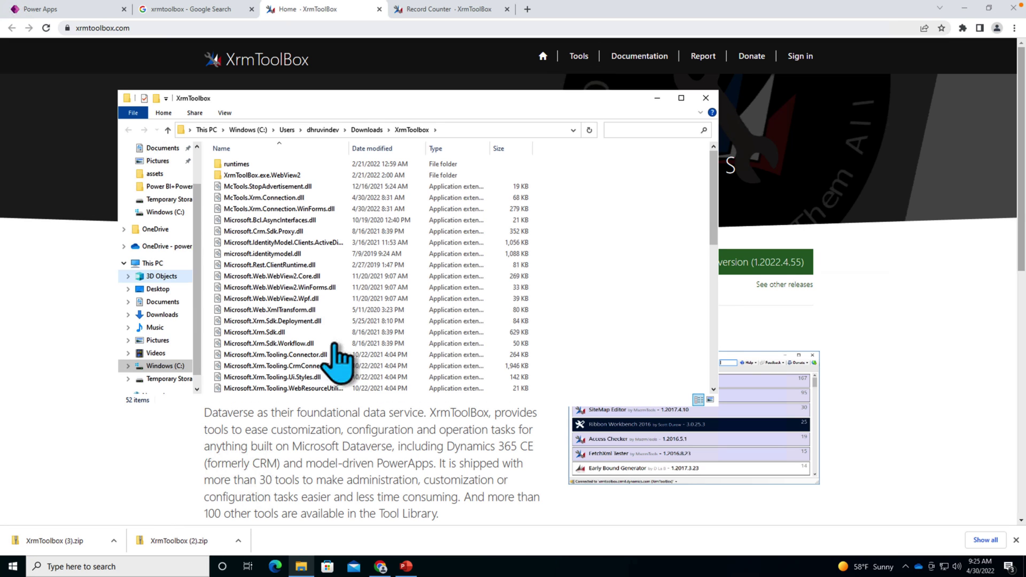
pyautogui.scroll(-8, 316, 348)
pyautogui.scroll(-2, 304, 354)
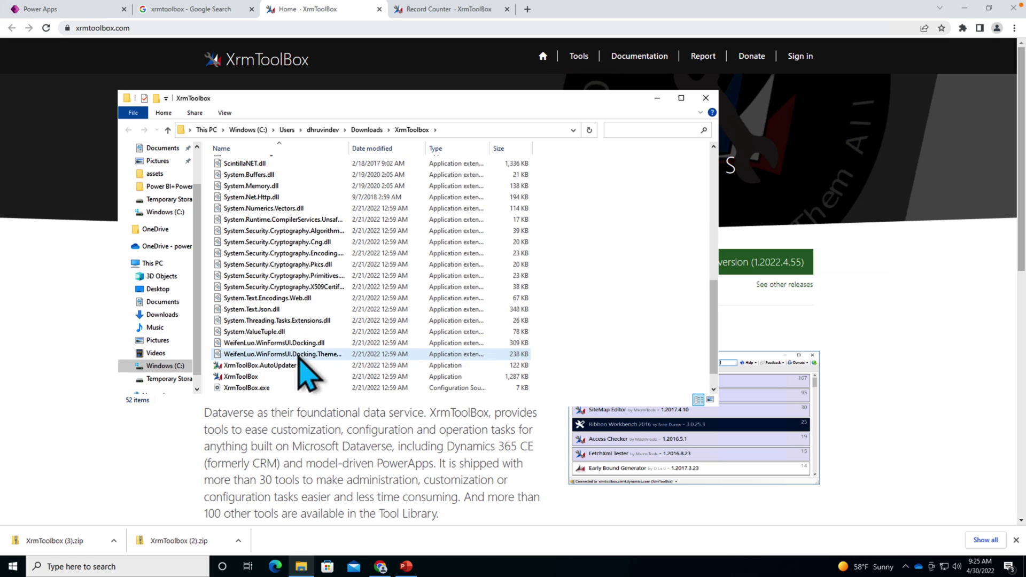
pyautogui.scroll(-1, 297, 365)
pyautogui.doubleClick(278, 358)
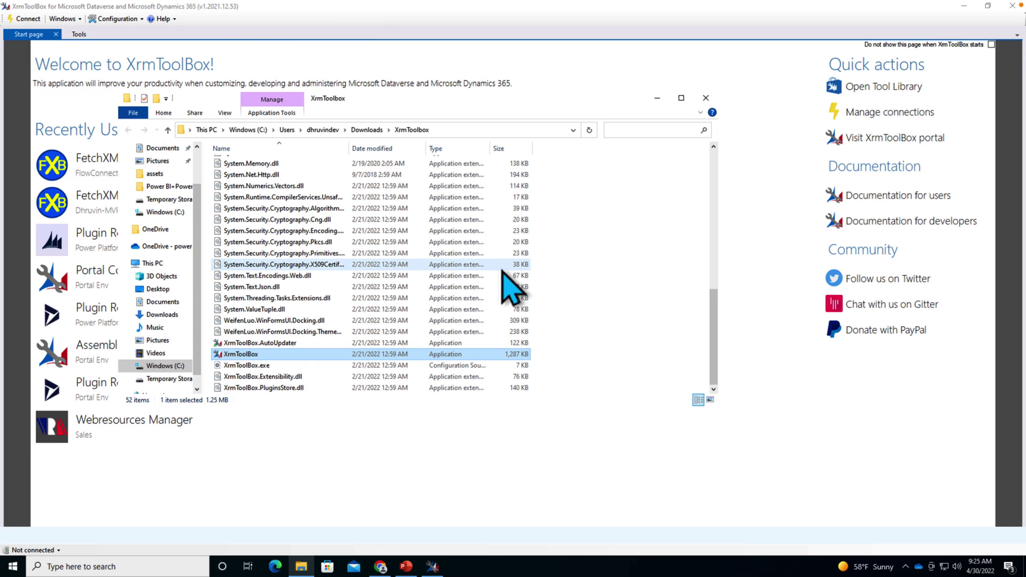
# Close the File Explorer and Tool Library windows, leaving the XrmToolBox Welcome page
pyautogui.click(707, 99)
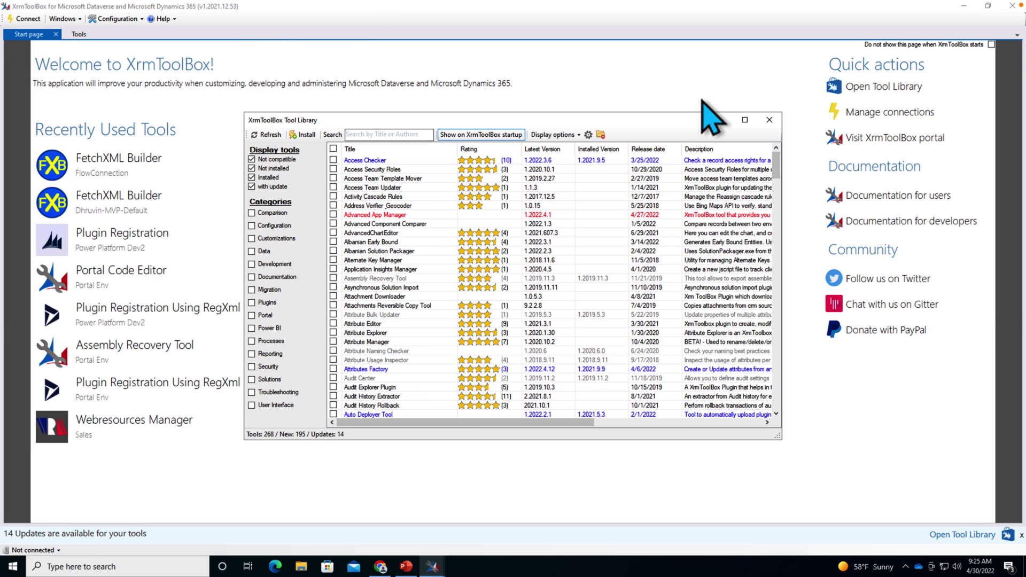
pyautogui.click(768, 120)
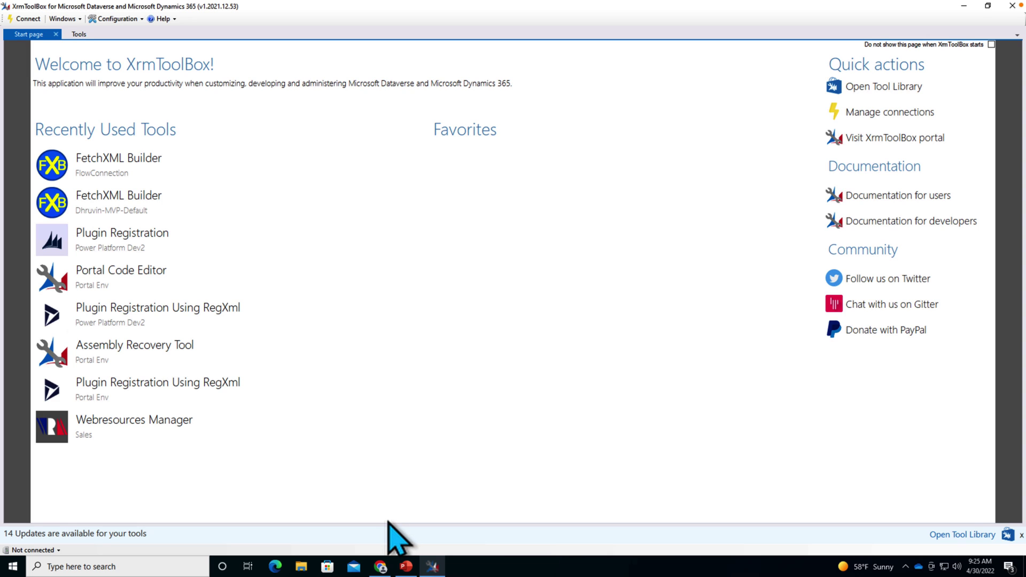
pyautogui.moveTo(380, 567)
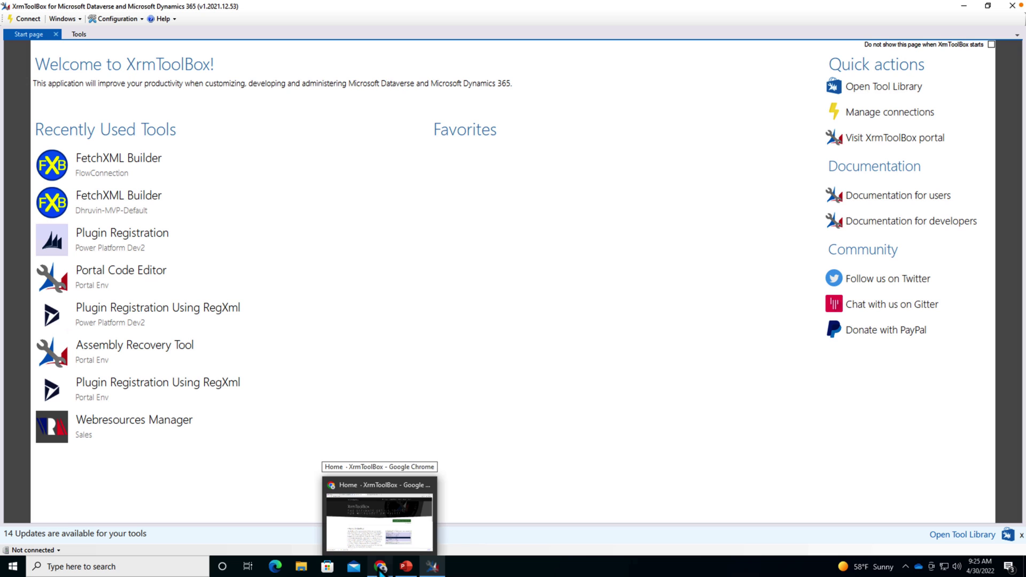
pyautogui.click(382, 569)
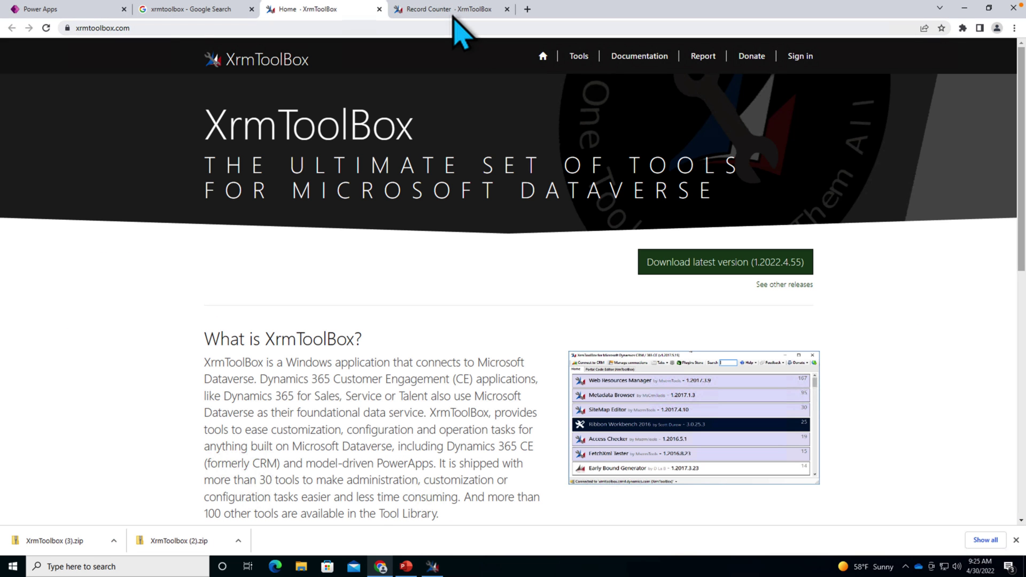
pyautogui.click(451, 10)
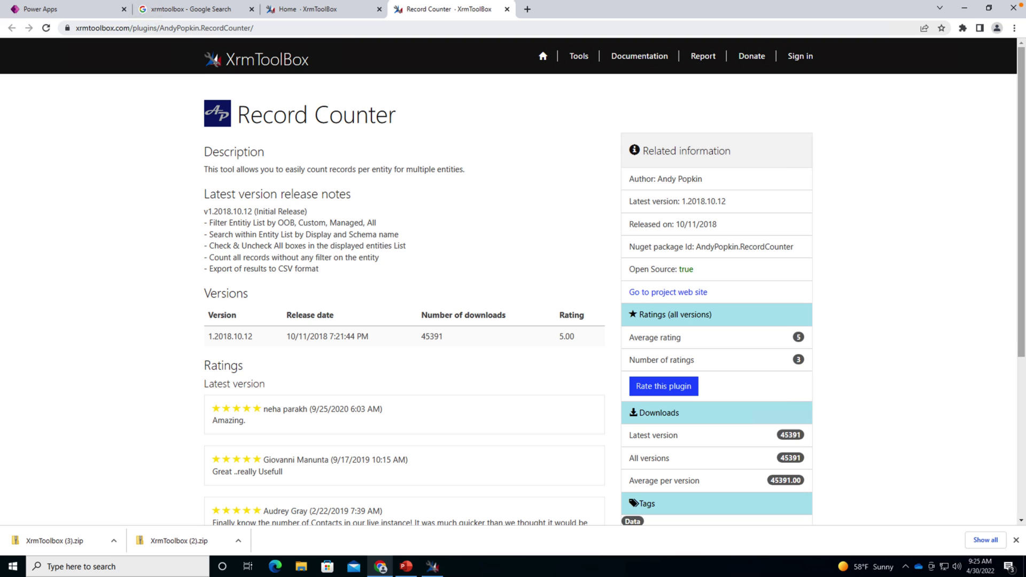
pyautogui.click(433, 566)
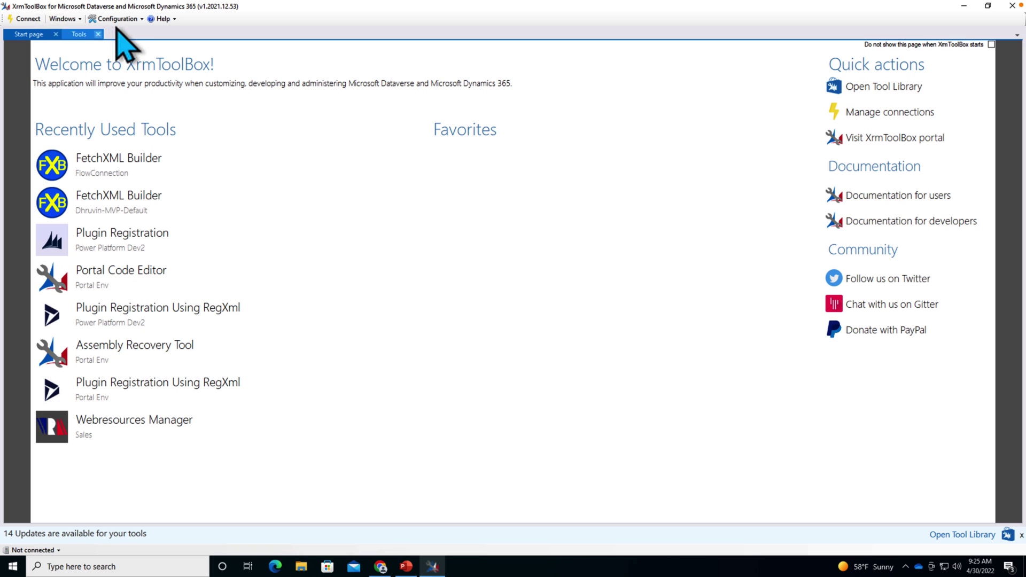
# Install Record Counter from the Tool Library after searching 'record cou', and confirm
pyautogui.click(119, 20)
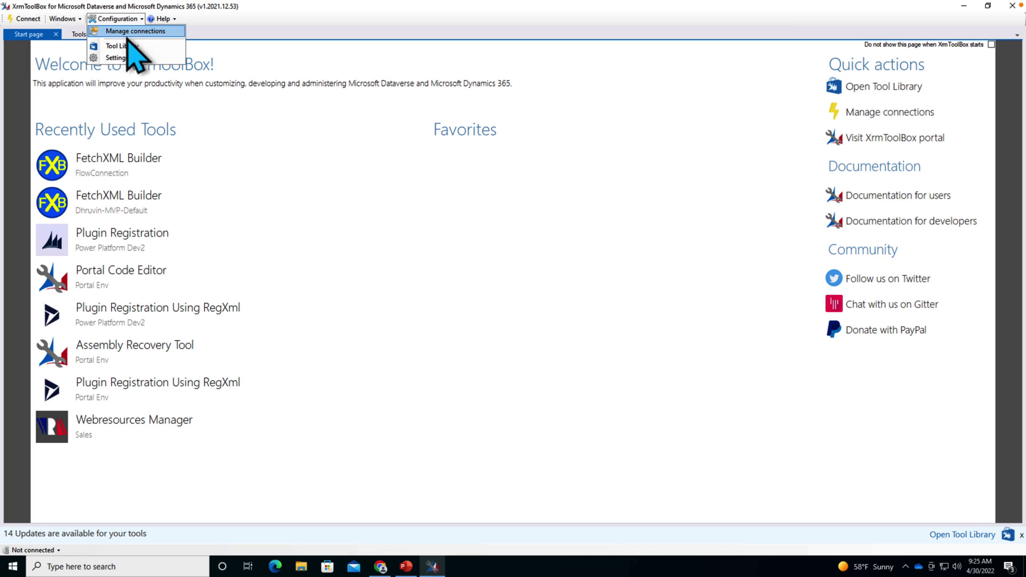
pyautogui.click(129, 47)
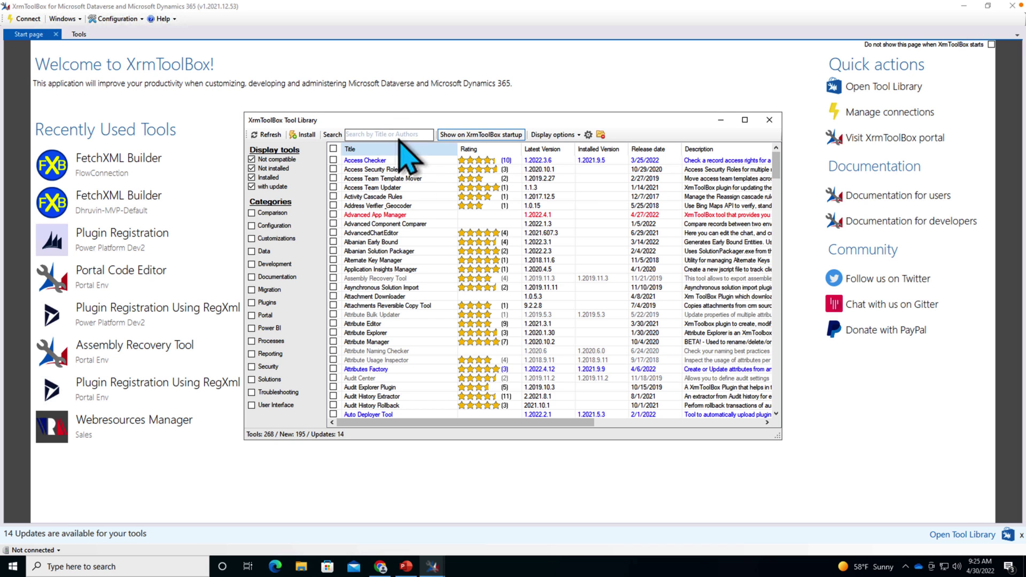
pyautogui.click(399, 134)
pyautogui.write('re')
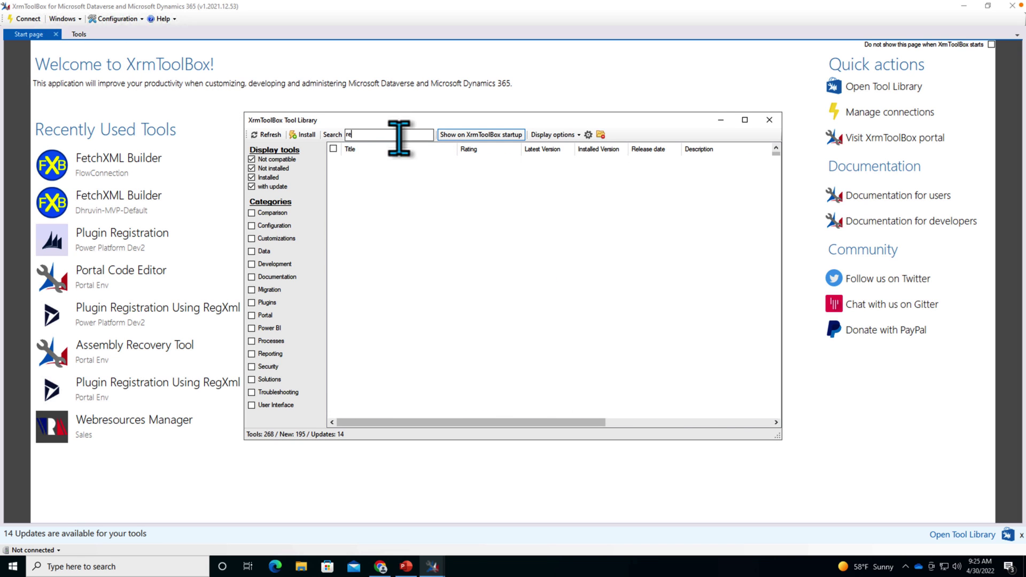
pyautogui.write('cord cou')
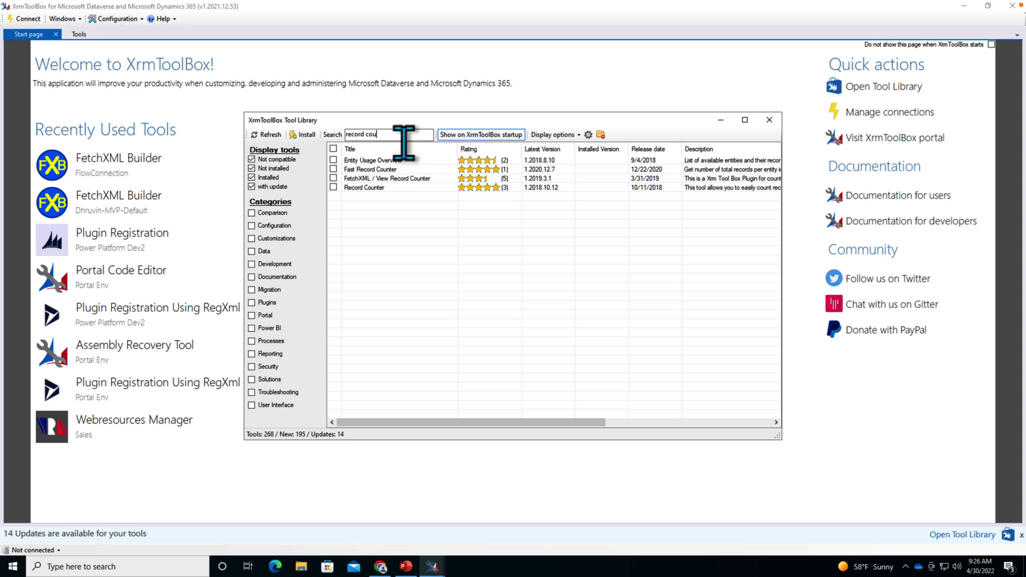
pyautogui.click(404, 189)
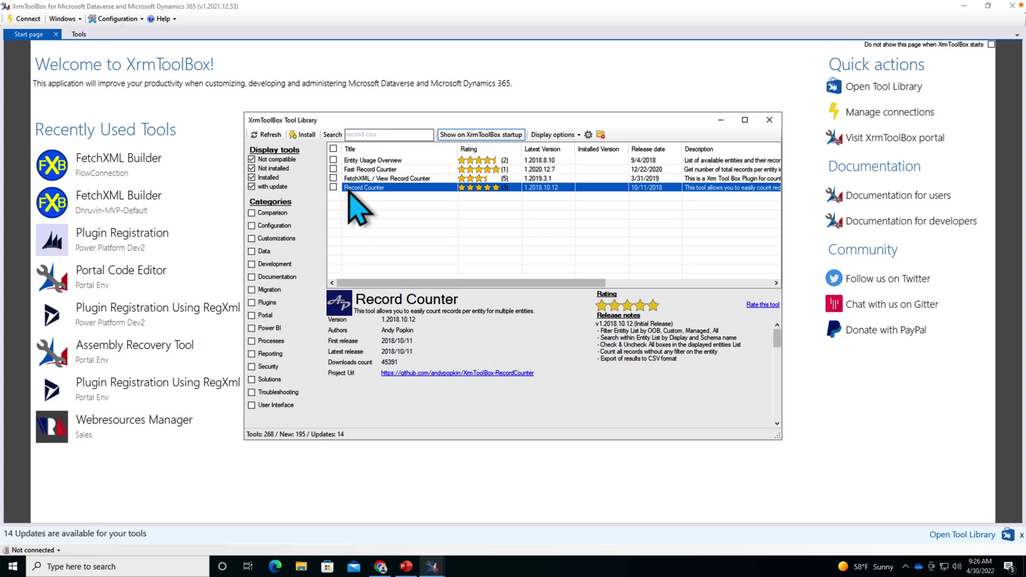
pyautogui.click(333, 187)
pyautogui.click(306, 136)
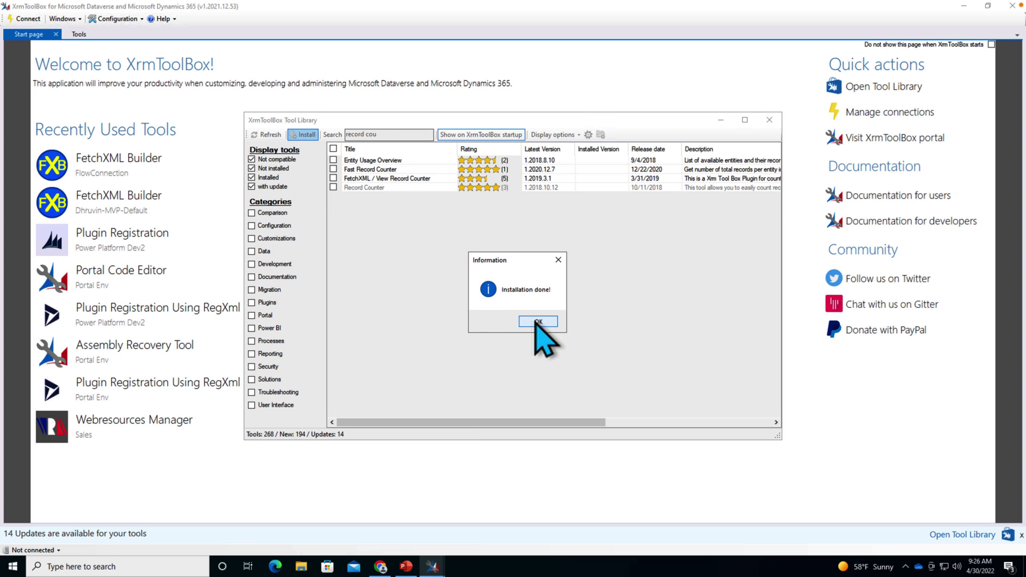
pyautogui.click(536, 321)
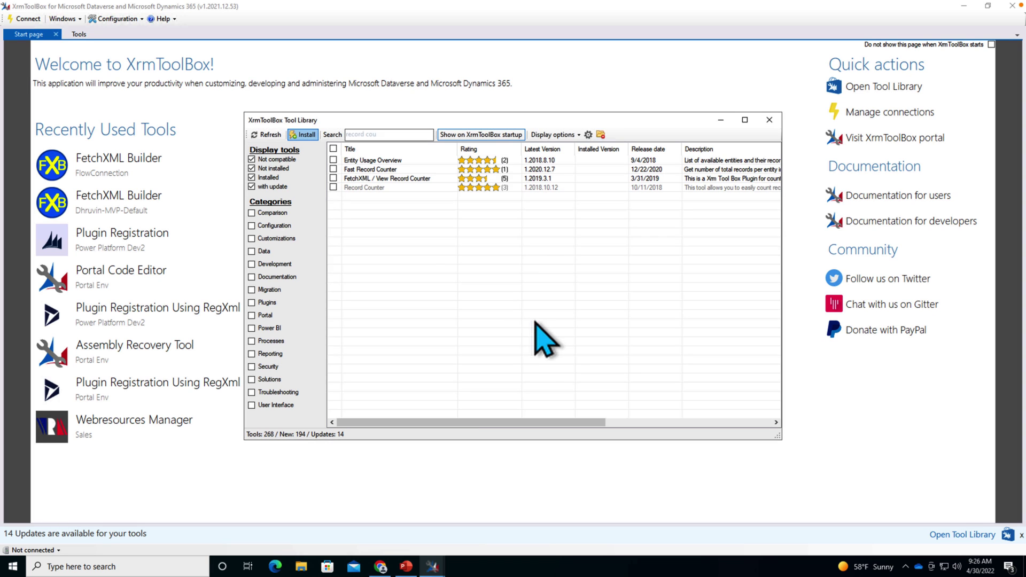
# Start a new connection with Microsoft Login Control and sign in using Office 365
pyautogui.click(768, 120)
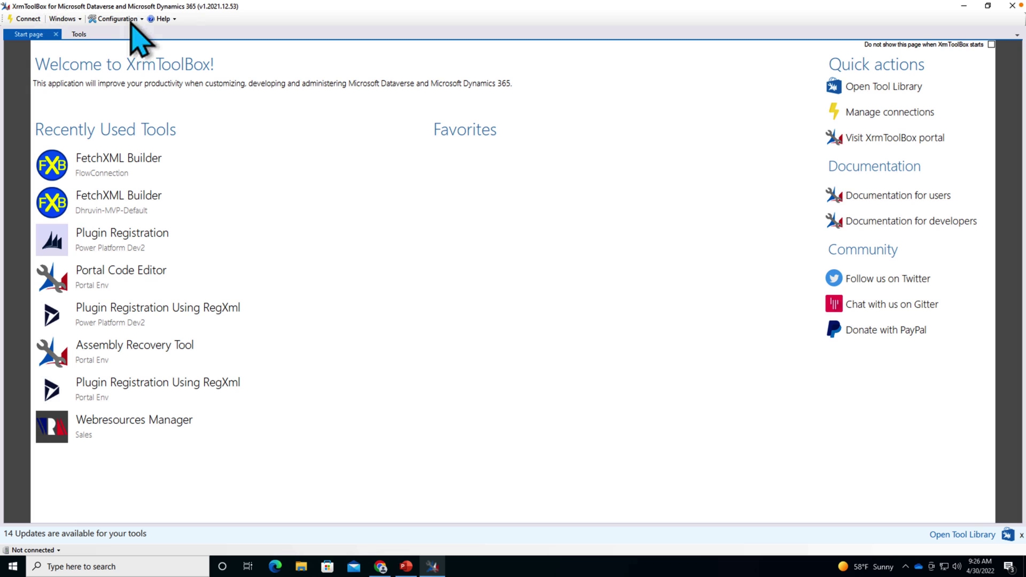
pyautogui.click(32, 20)
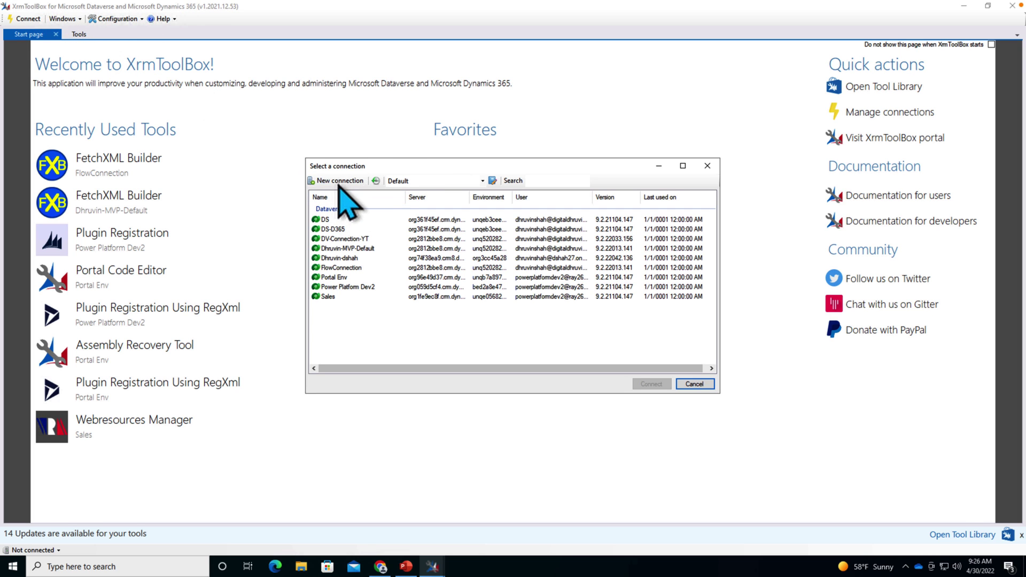
pyautogui.click(338, 183)
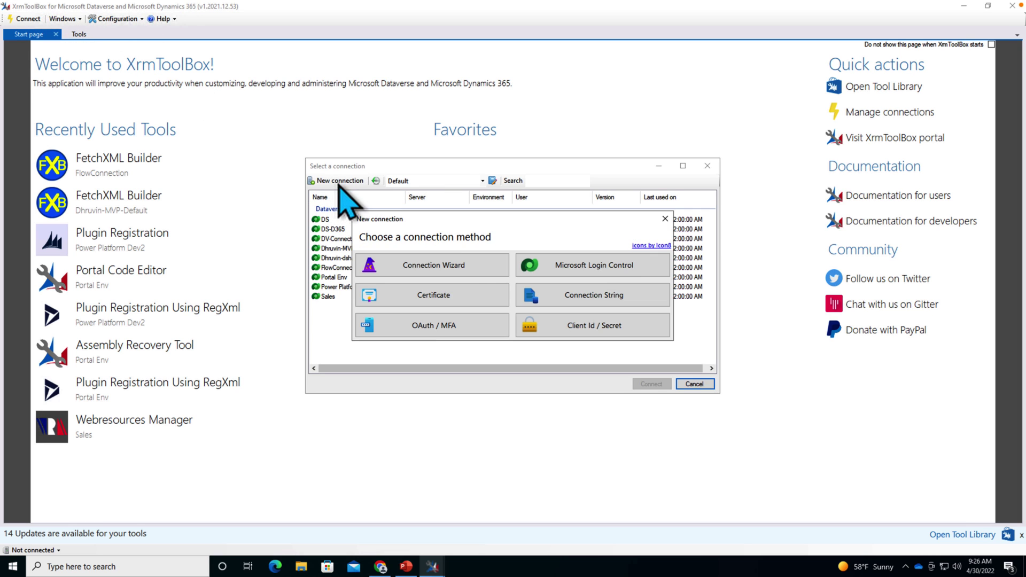
pyautogui.click(571, 277)
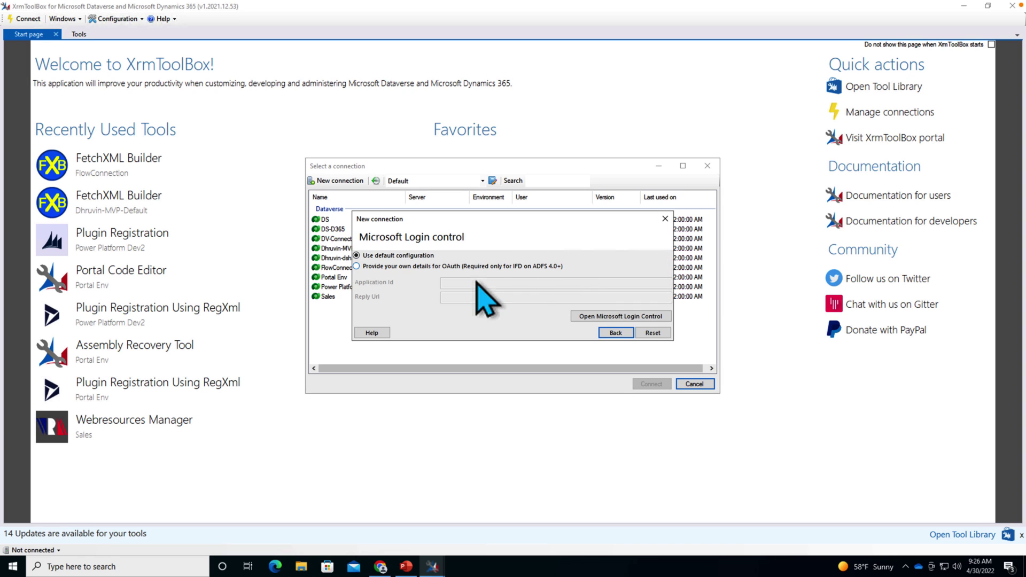
pyautogui.click(622, 317)
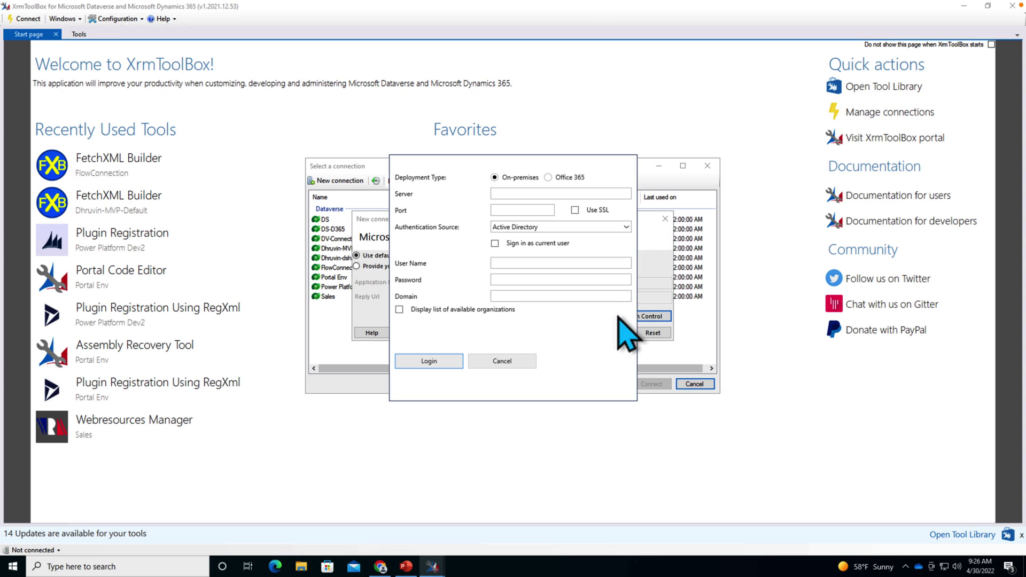
pyautogui.click(549, 178)
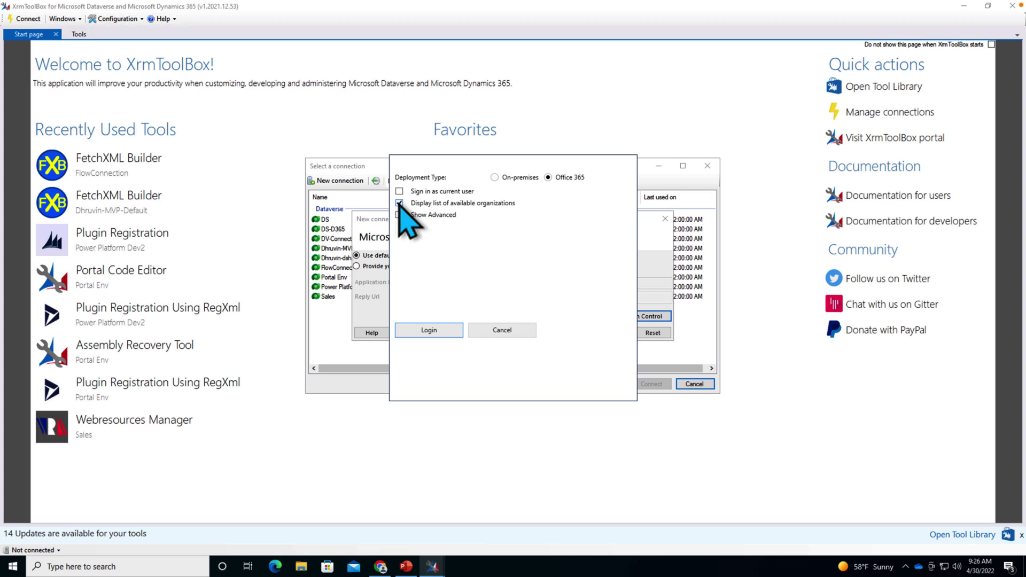
pyautogui.click(439, 336)
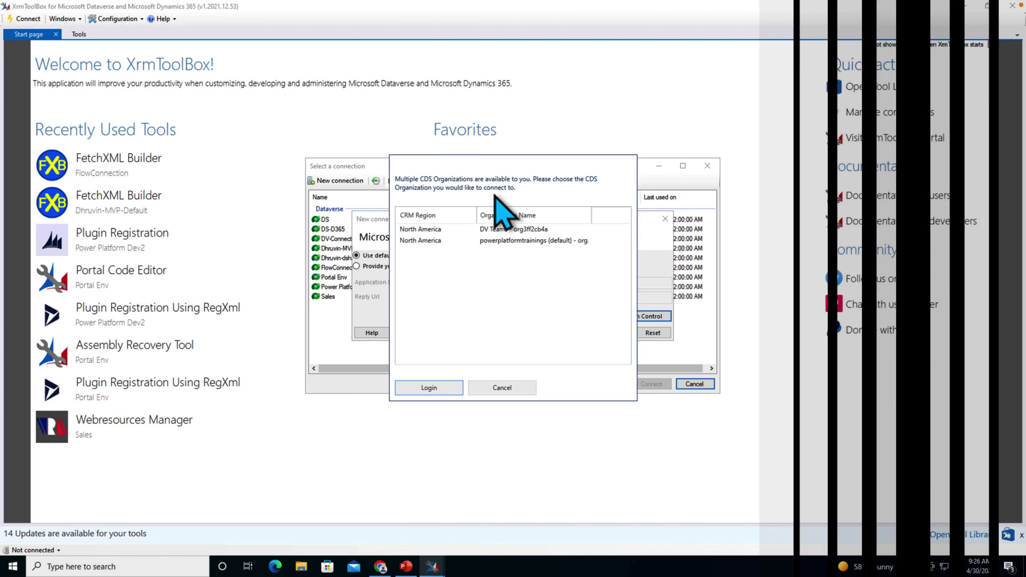
# Save the powerplatformtrainings organization as a connection named DV-DD
pyautogui.click(434, 240)
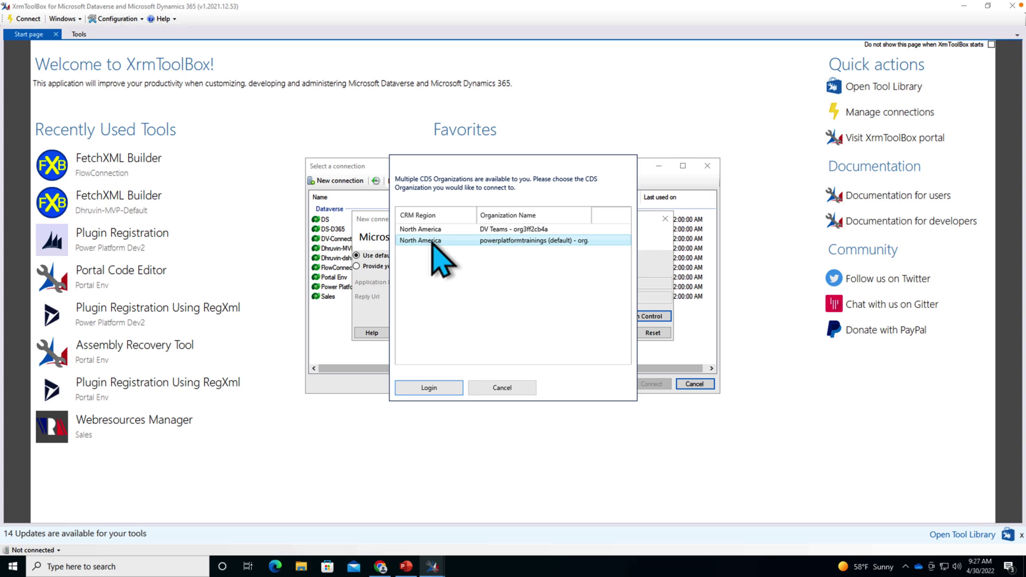
pyautogui.click(436, 389)
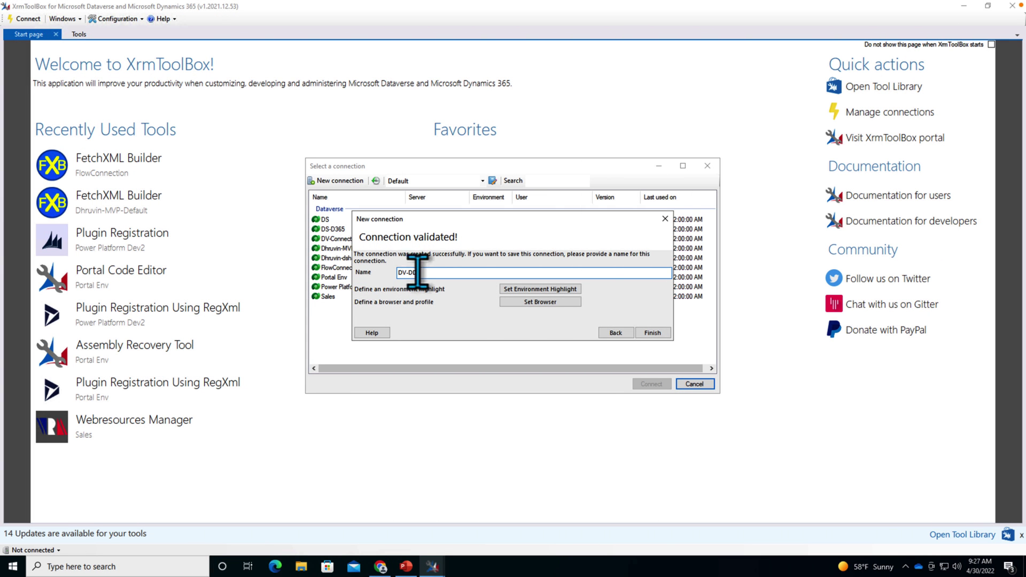
pyautogui.moveTo(417, 272); pyautogui.dragTo(400, 273)
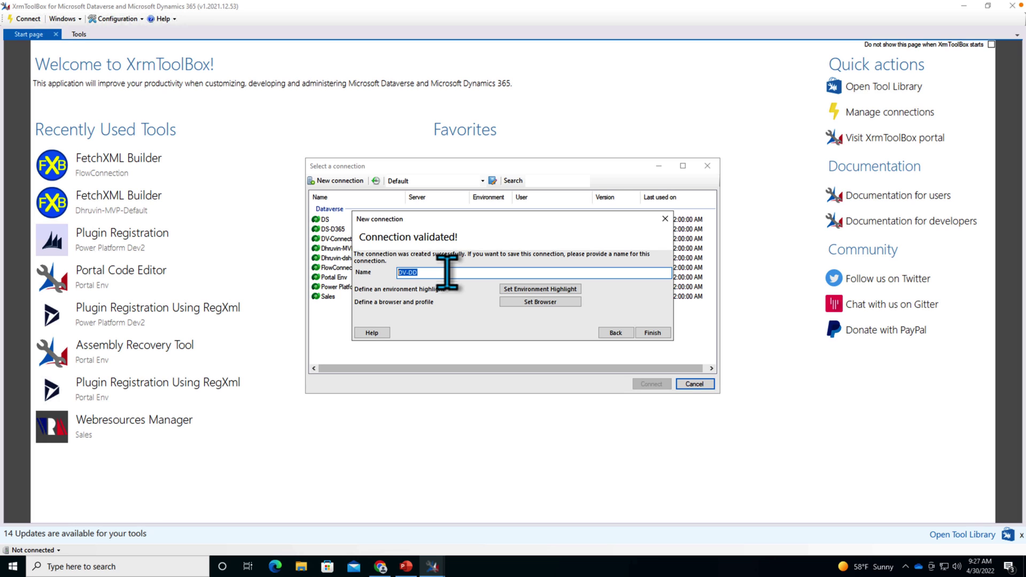
pyautogui.click(446, 273)
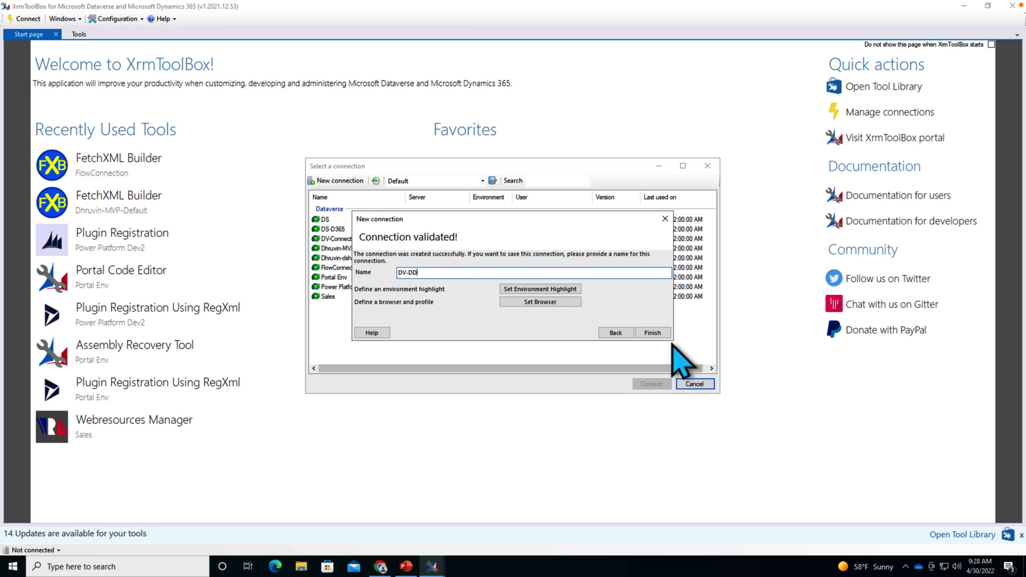
pyautogui.click(652, 333)
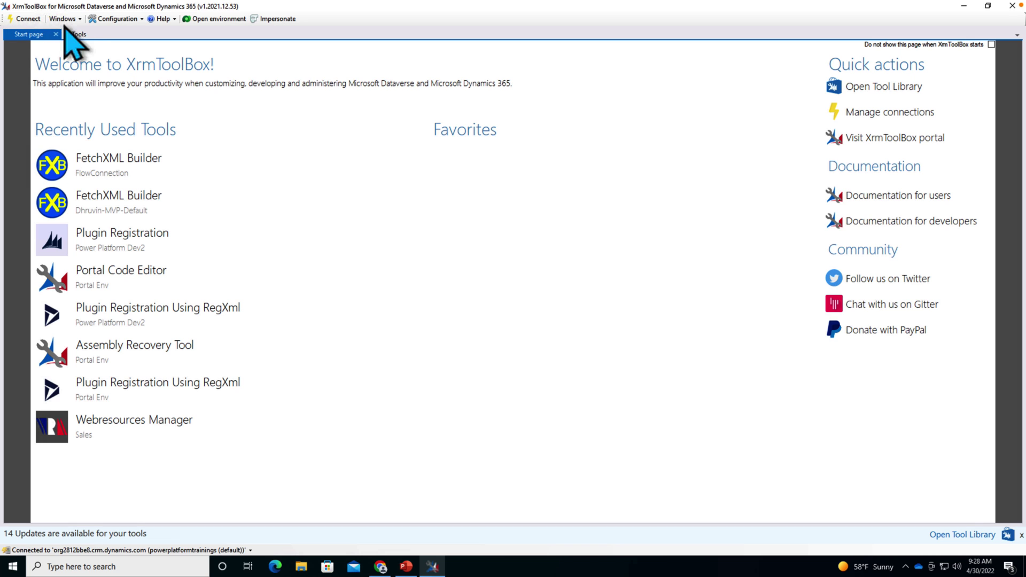
# Connect XrmToolBox to the saved DV-DD connection
pyautogui.click(25, 19)
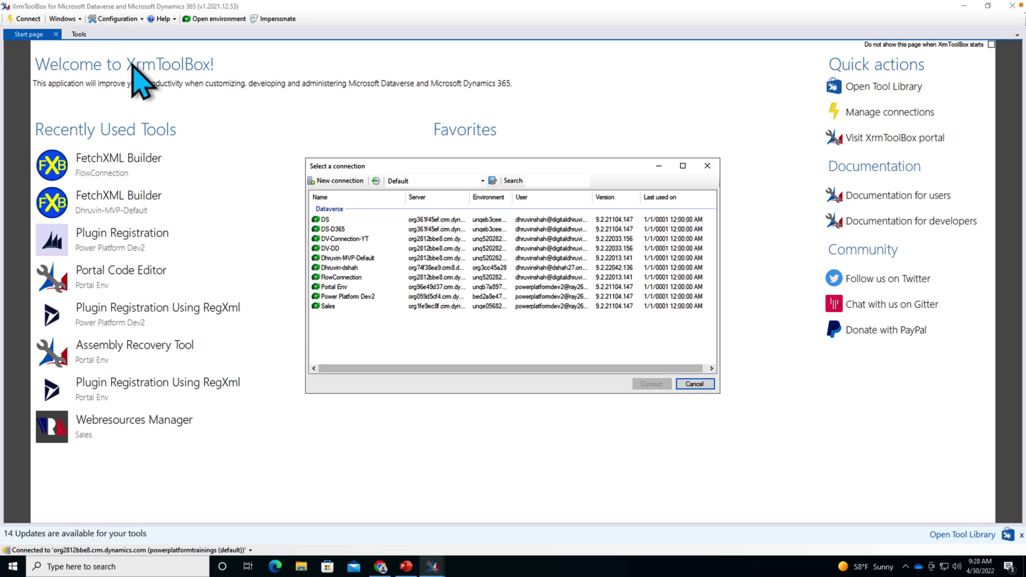
pyautogui.click(366, 249)
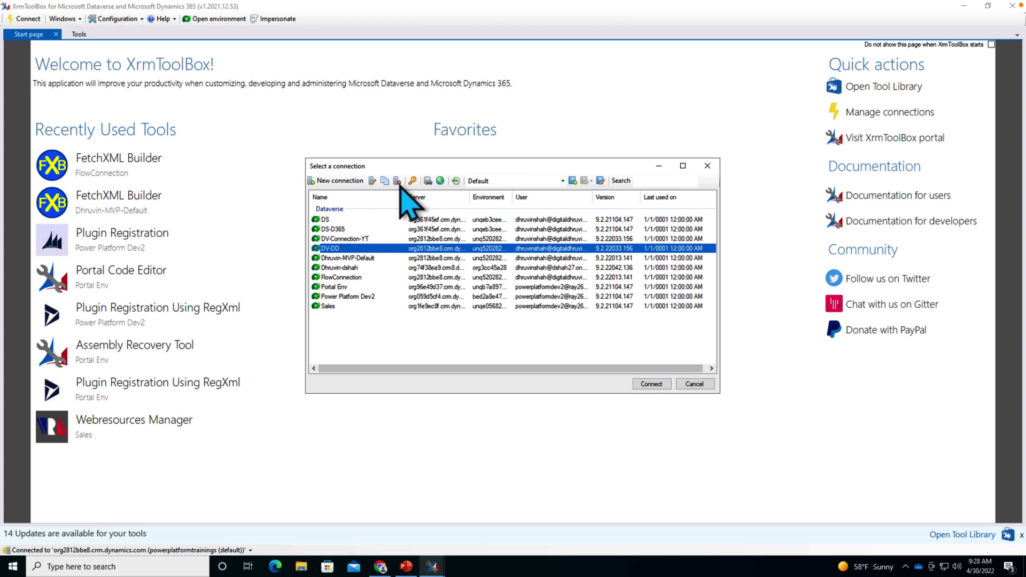
pyautogui.click(651, 385)
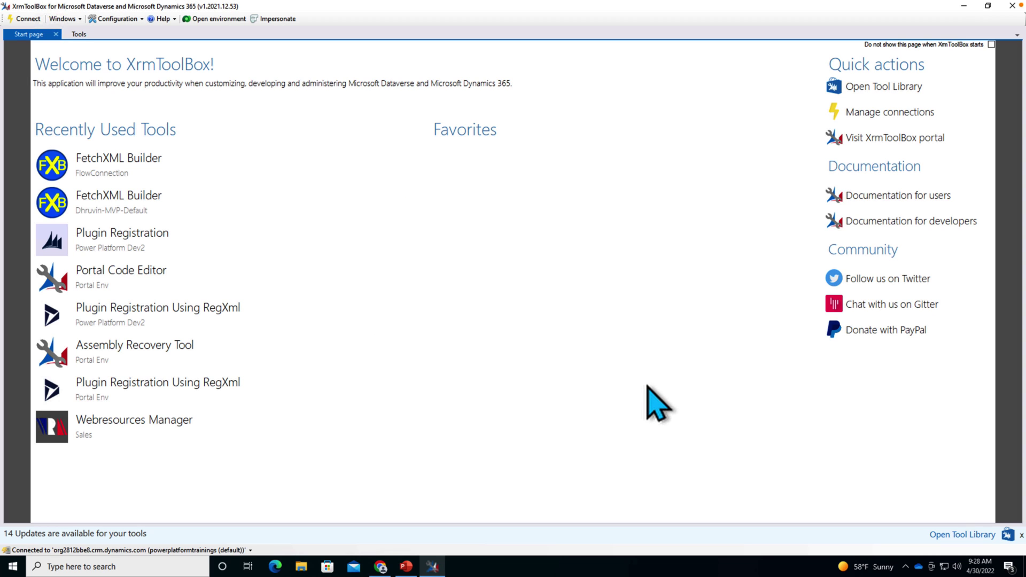
# Show the Tools tab listing the installed XrmToolBox tools
pyautogui.click(79, 35)
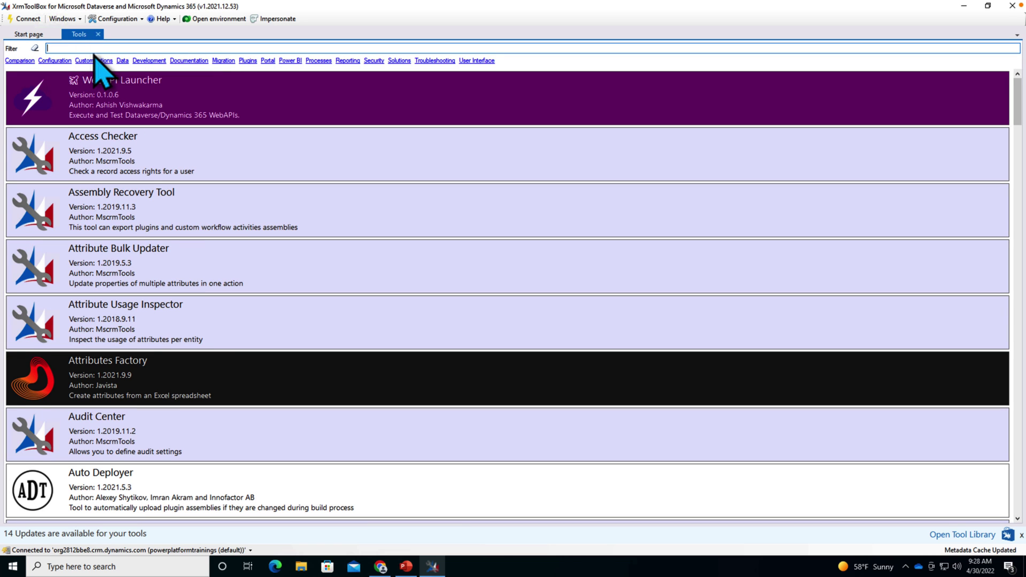
pyautogui.write('r')
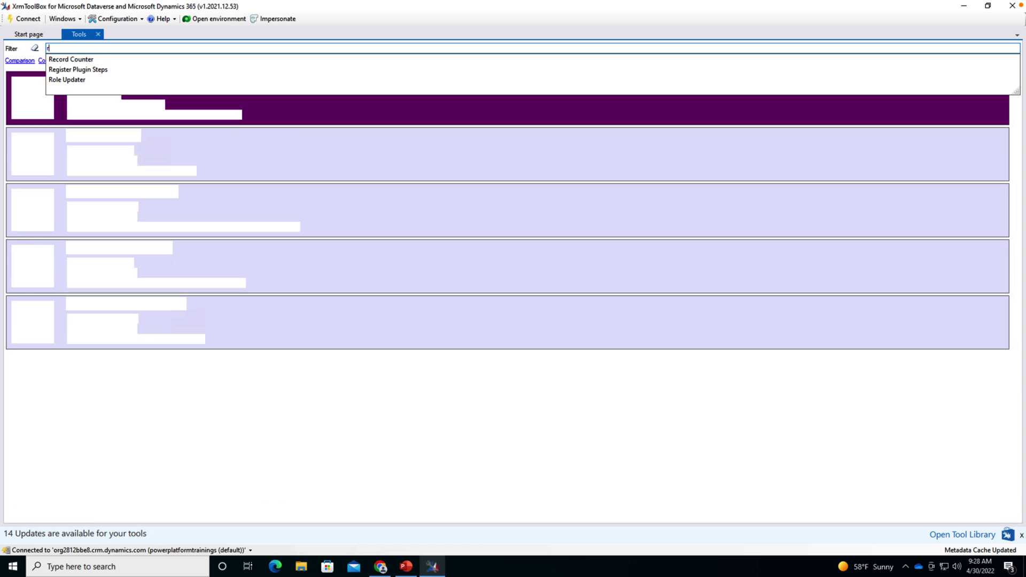
pyautogui.write('ec')
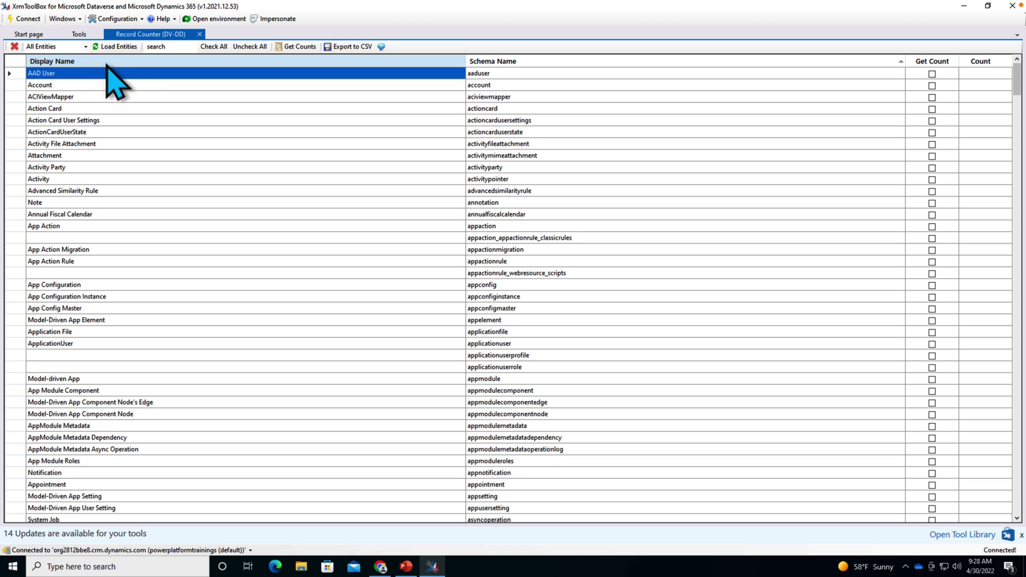
pyautogui.scroll(-10, 236, 271)
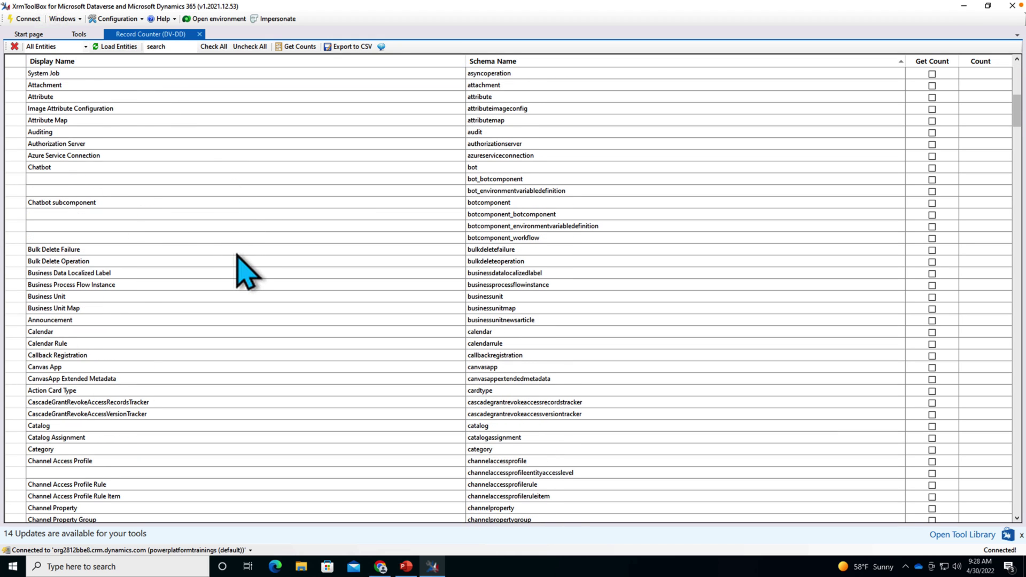
# Filter for 'kn' and count Knowledge Assessment, Question, Test Result and Article records (23, 12, 10, 22)
pyautogui.click(178, 46)
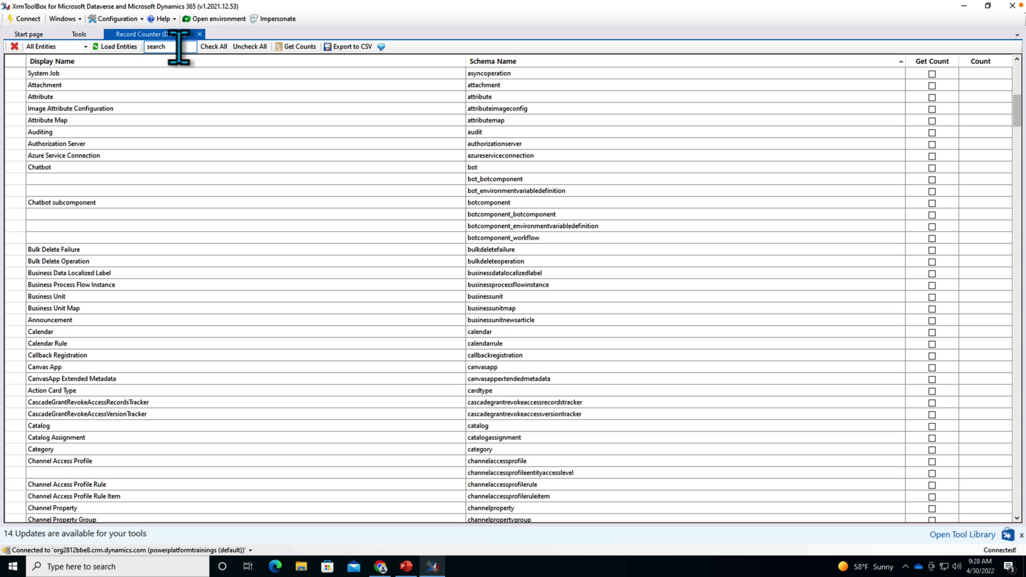
pyautogui.write('kno')
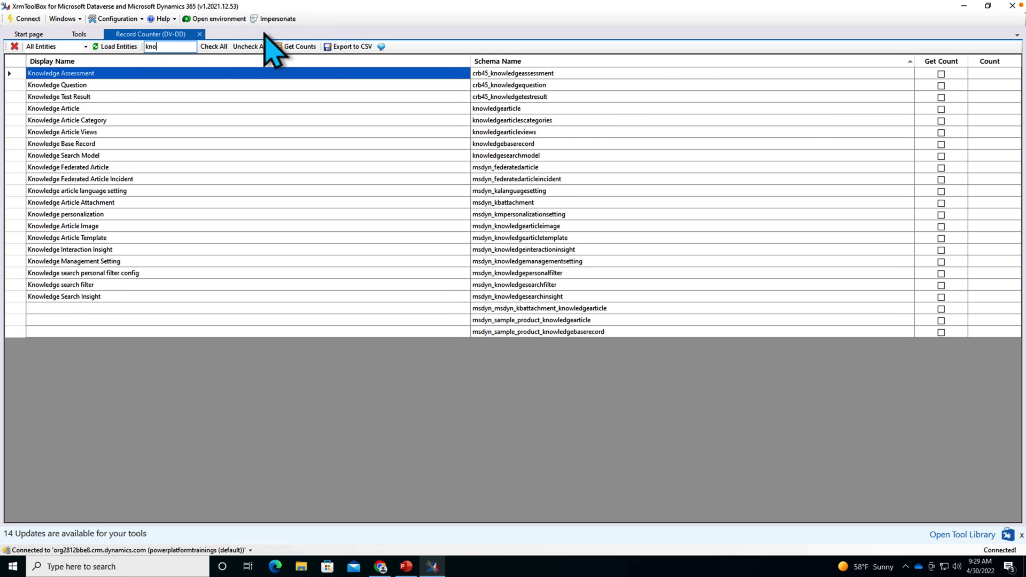
pyautogui.click(942, 74)
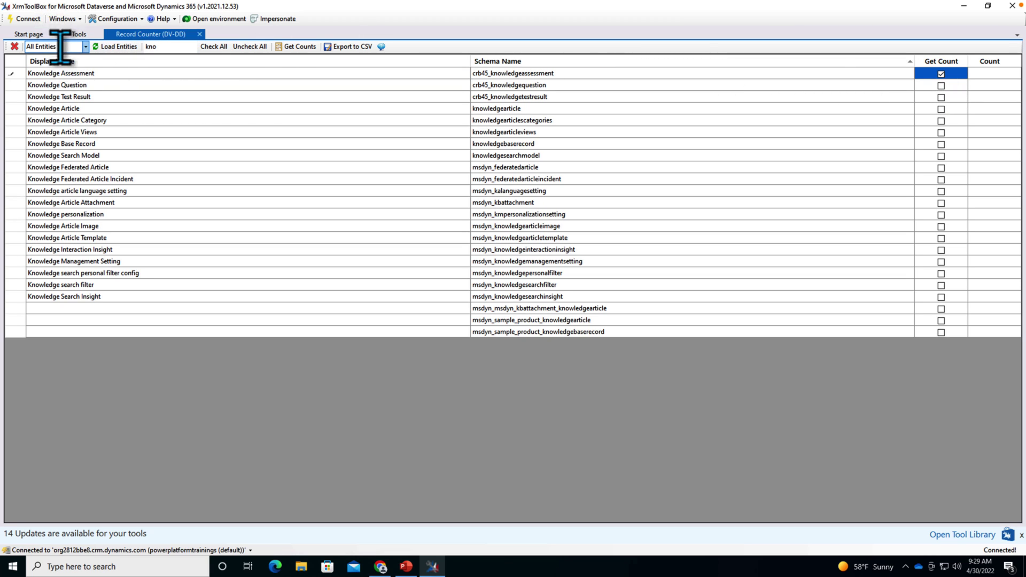
pyautogui.click(306, 53)
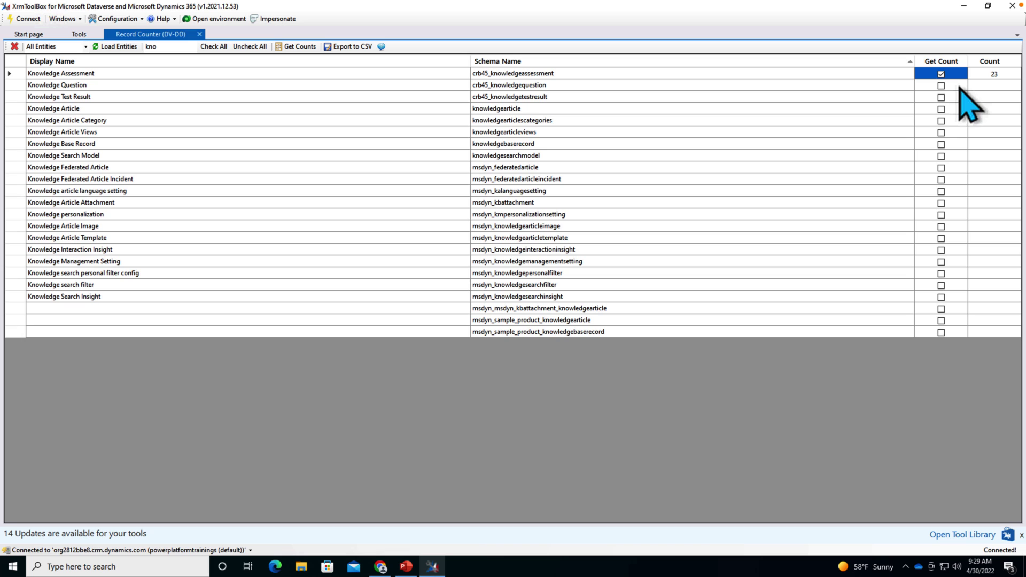
pyautogui.click(941, 85)
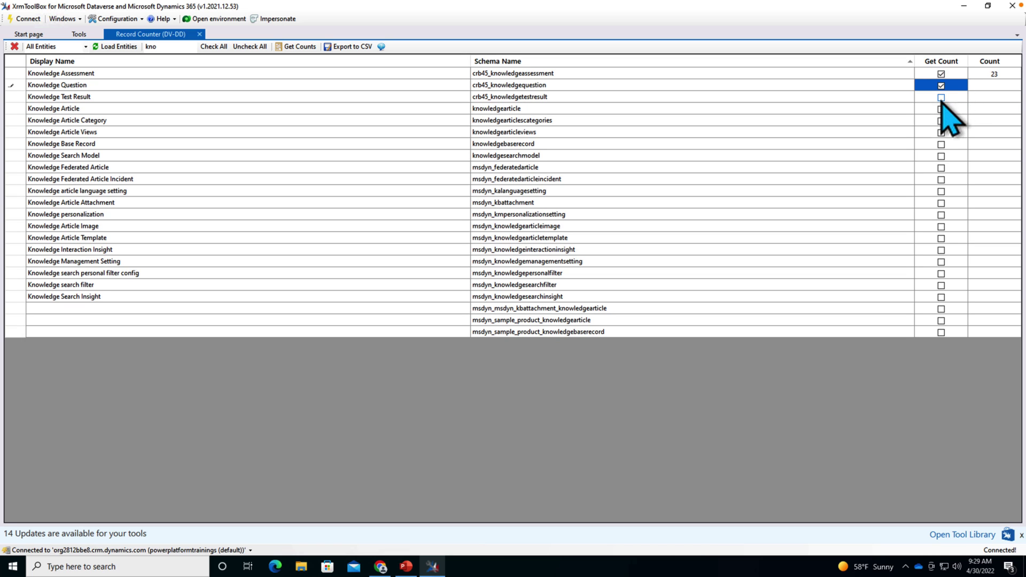
pyautogui.click(942, 96)
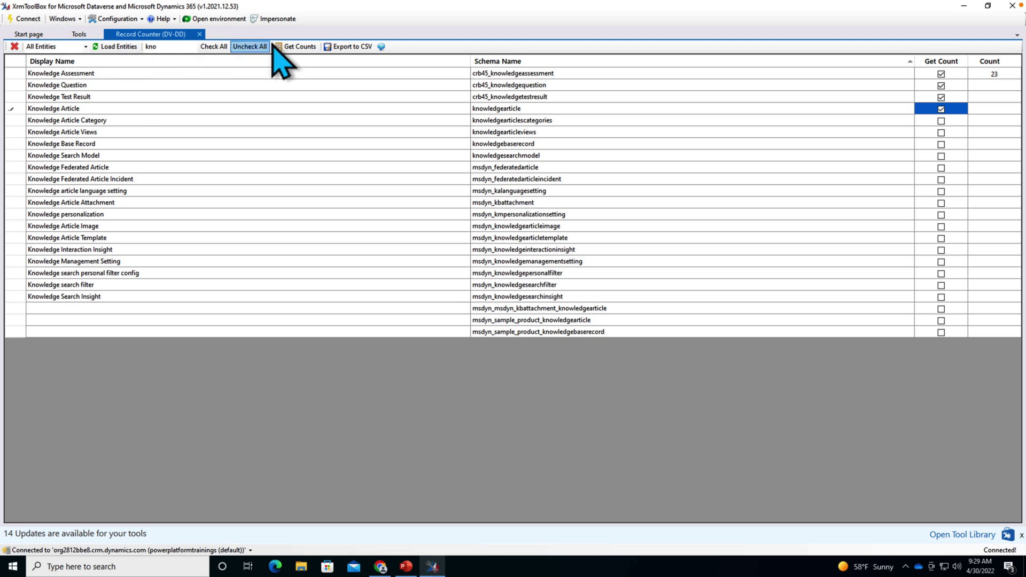
pyautogui.click(289, 50)
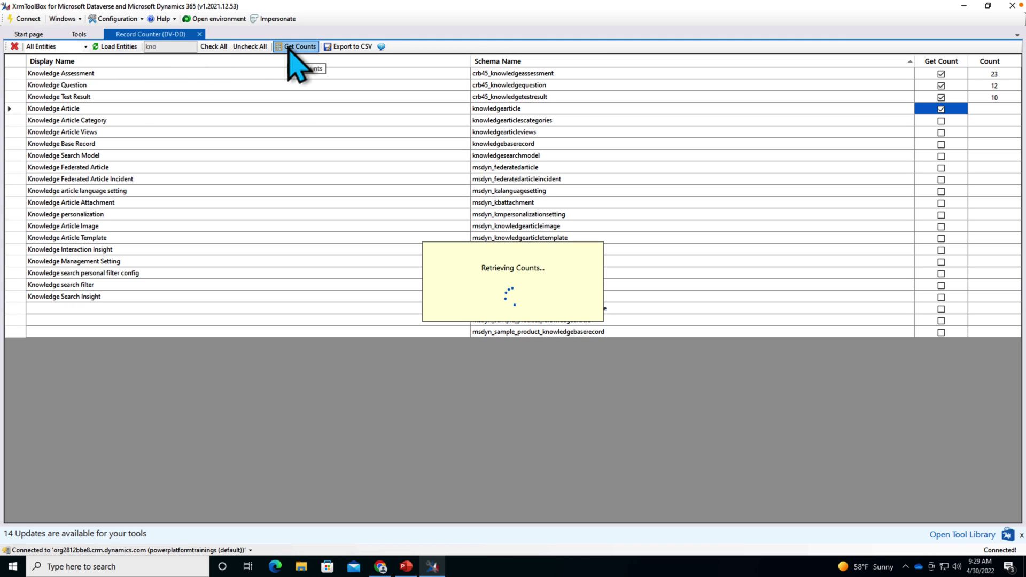